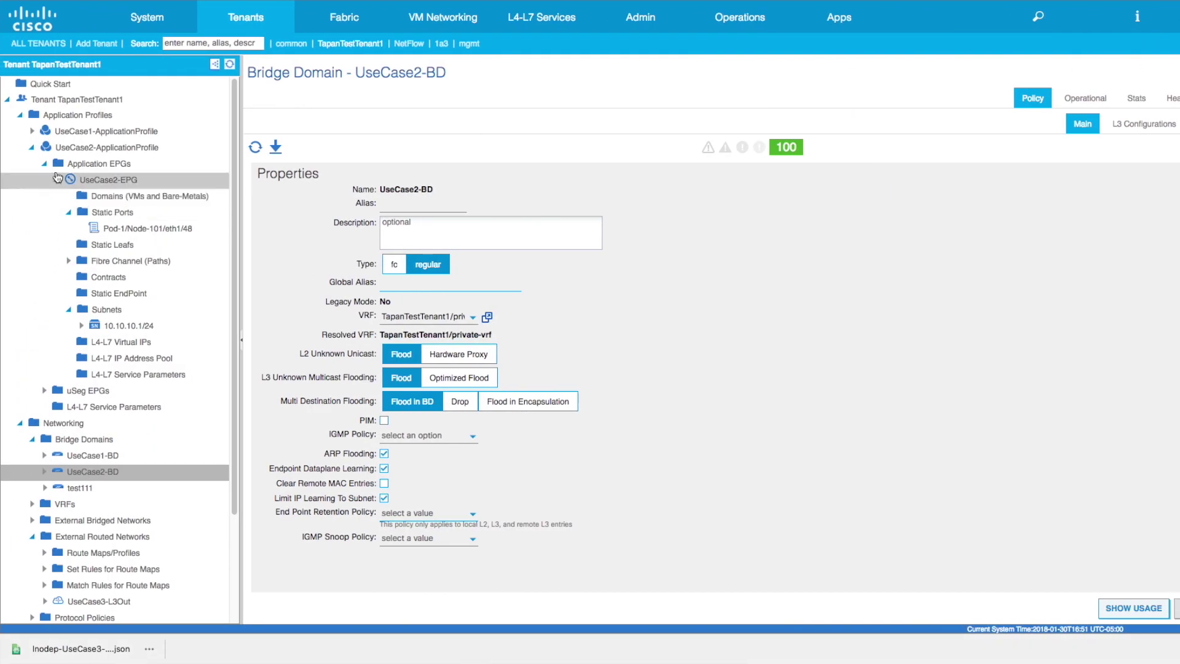
- Collapse the UseCase2-ApplicationProfile branch while viewing the UseCase2-BD bridge domain properties
left_click(32, 147)
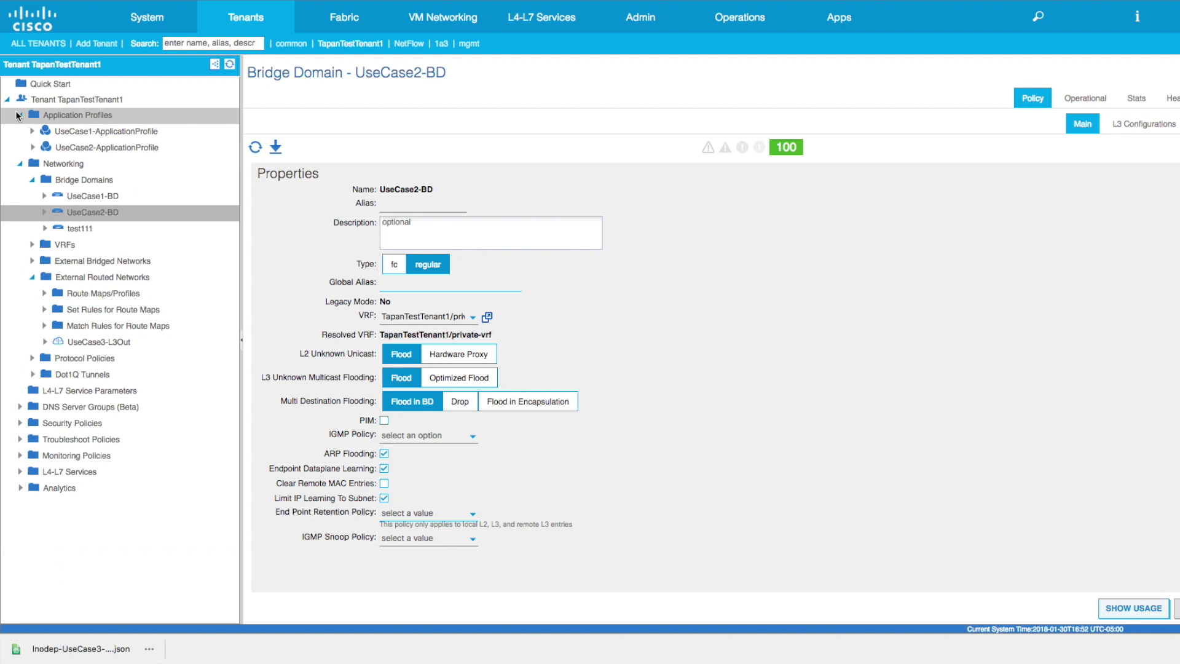
- Collapse Application Profiles and Bridge Domains, then review UseCase3-L3Out's properties and its VRF
left_click(18, 114)
left_click(32, 148)
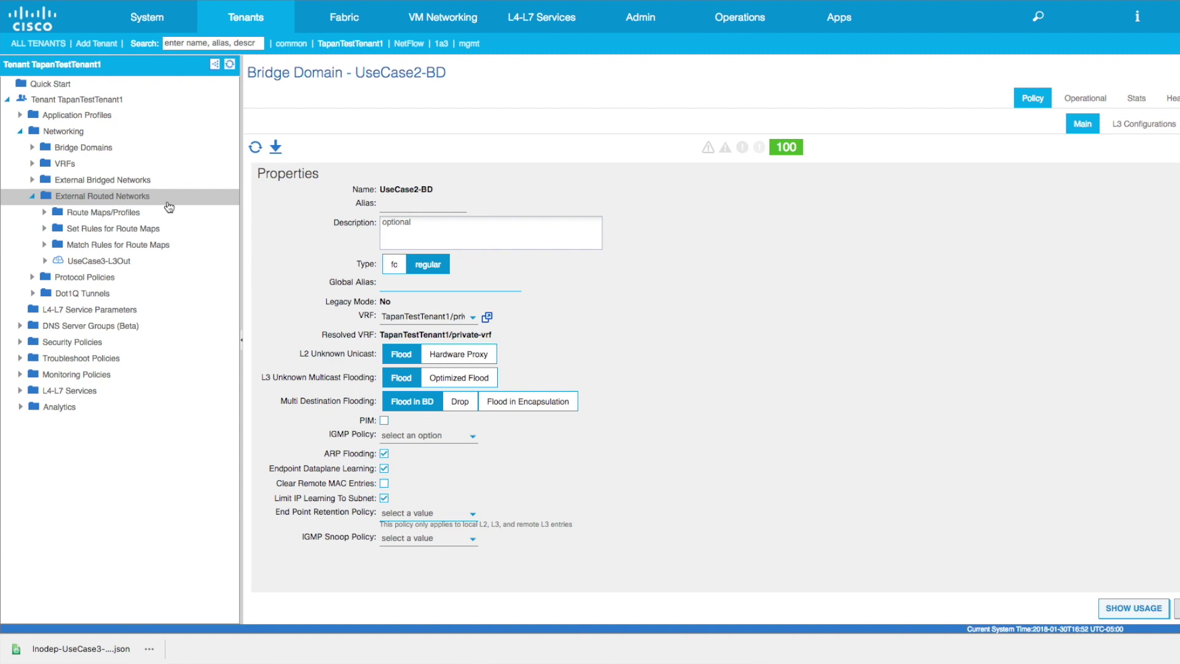
left_click(112, 263)
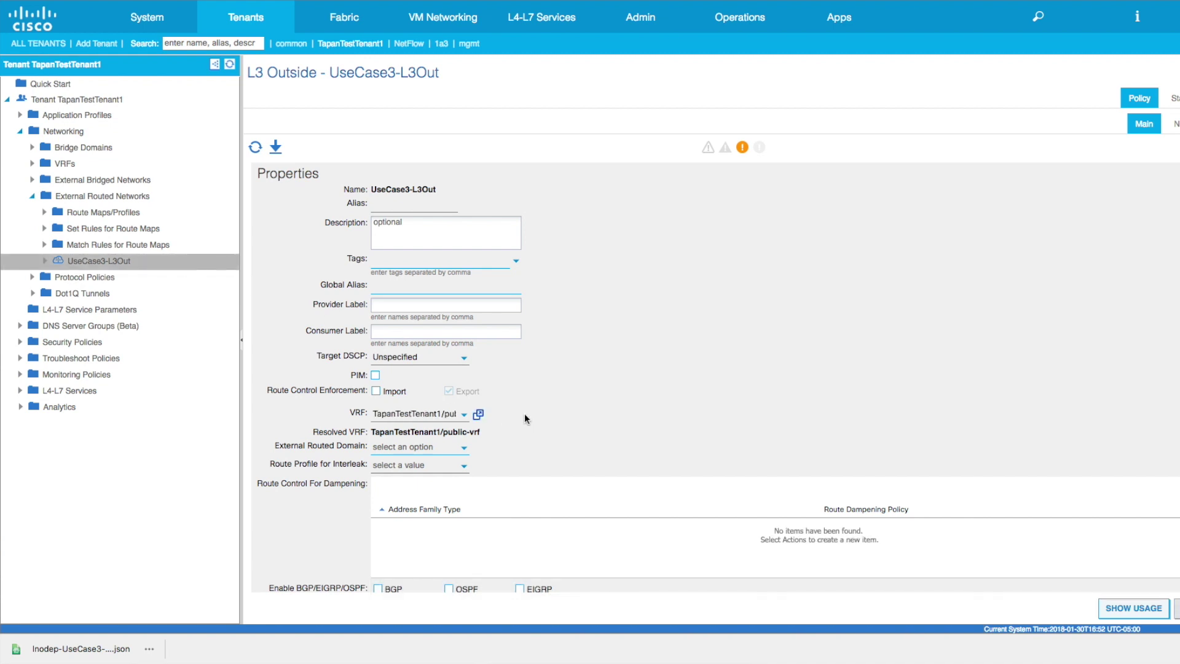
left_click_drag(451, 432, 480, 433)
- Expand UseCase3-L3Out and open UseCase3-NodeProfile, highlighting the node-105 entry
left_click(46, 261)
left_click(70, 293)
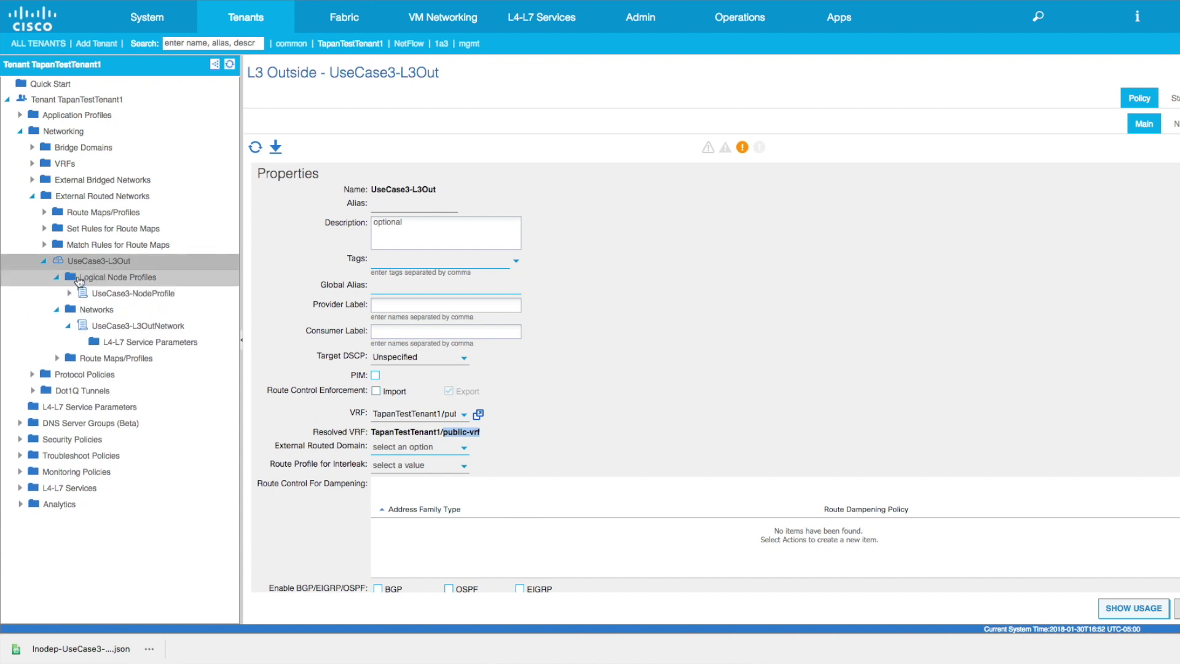
left_click(117, 297)
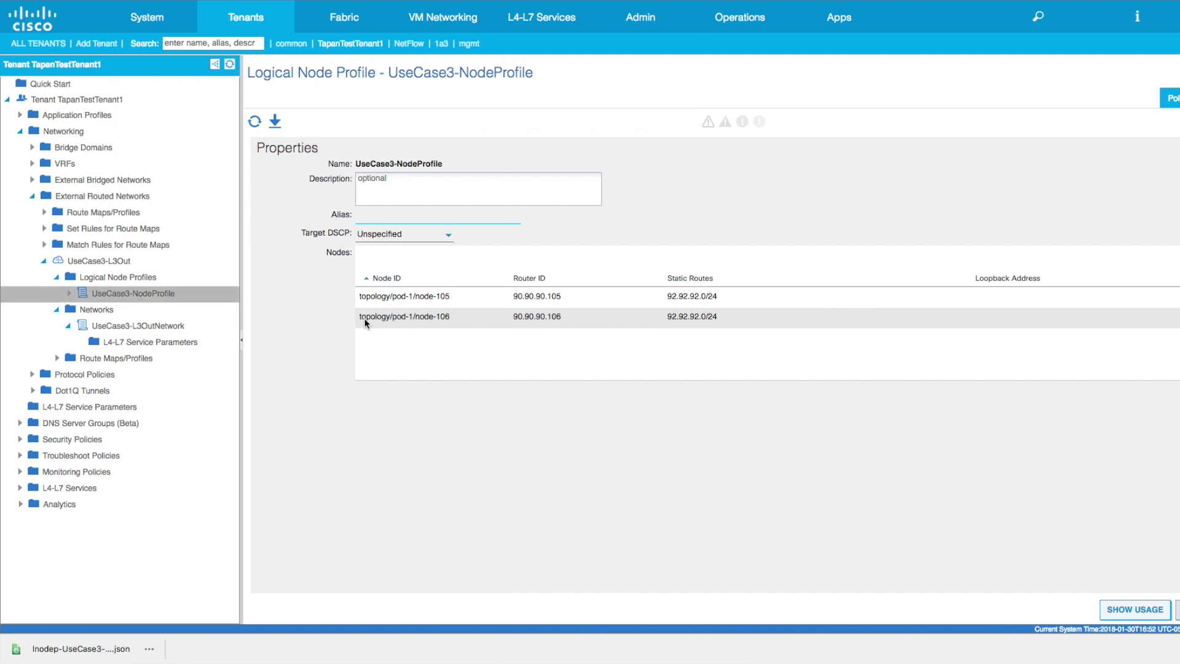
left_click(438, 300)
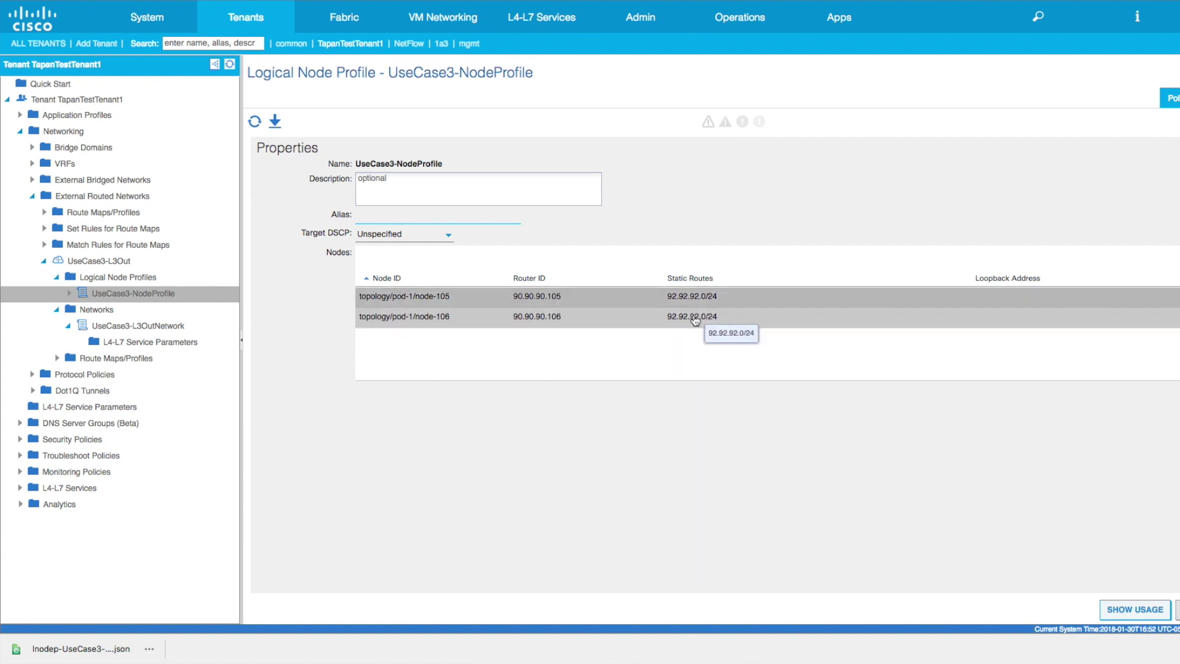
double_click(694, 297)
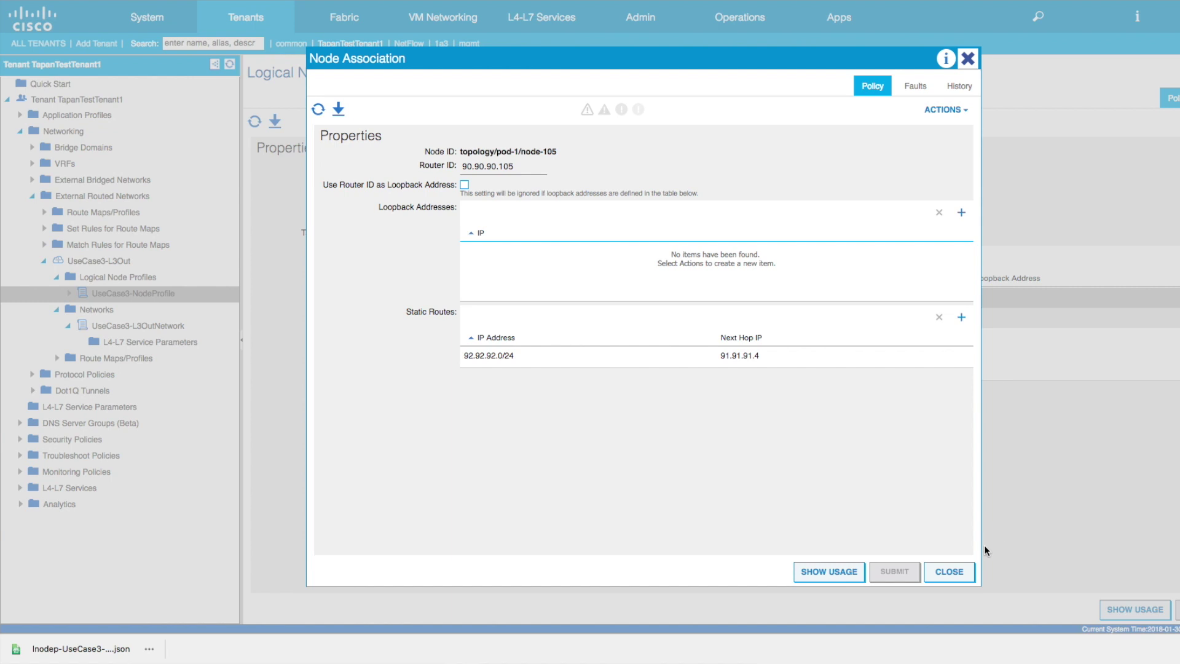
left_click(948, 571)
double_click(682, 315)
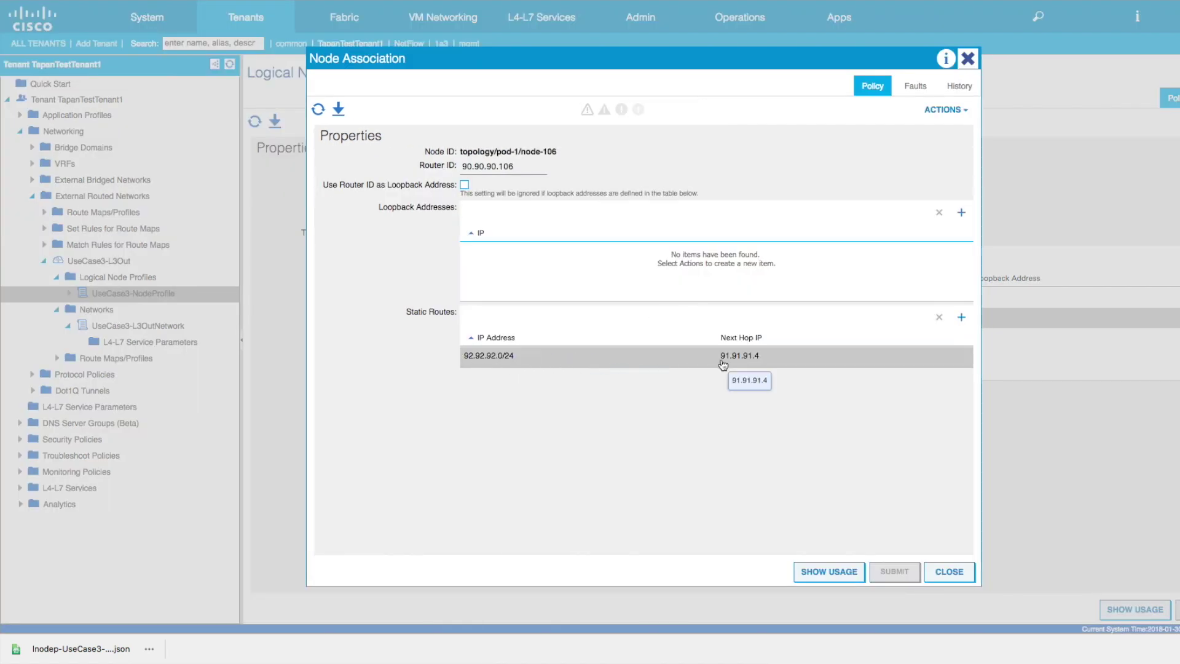
left_click(946, 572)
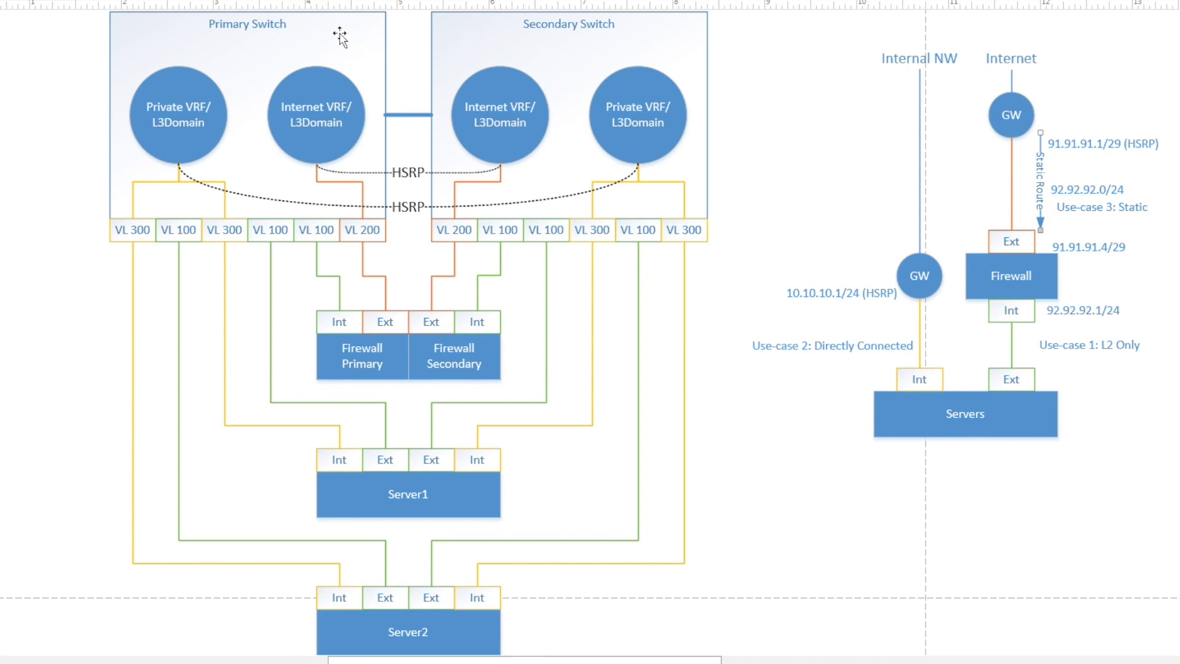
left_click(309, 126)
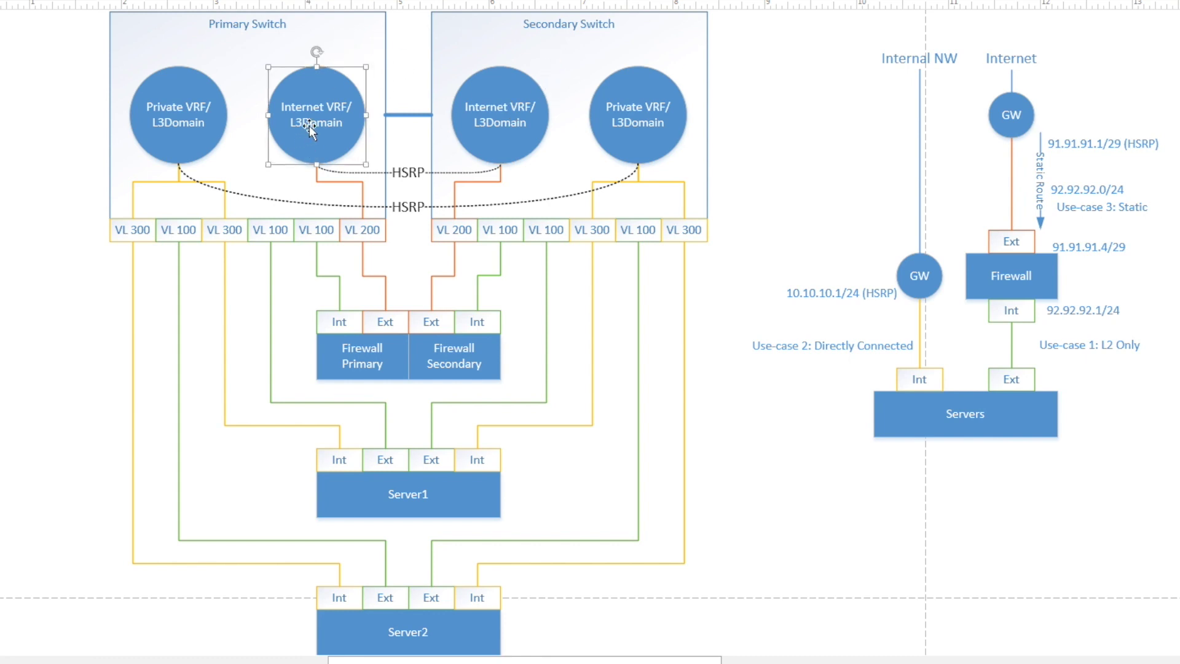
left_click(513, 131)
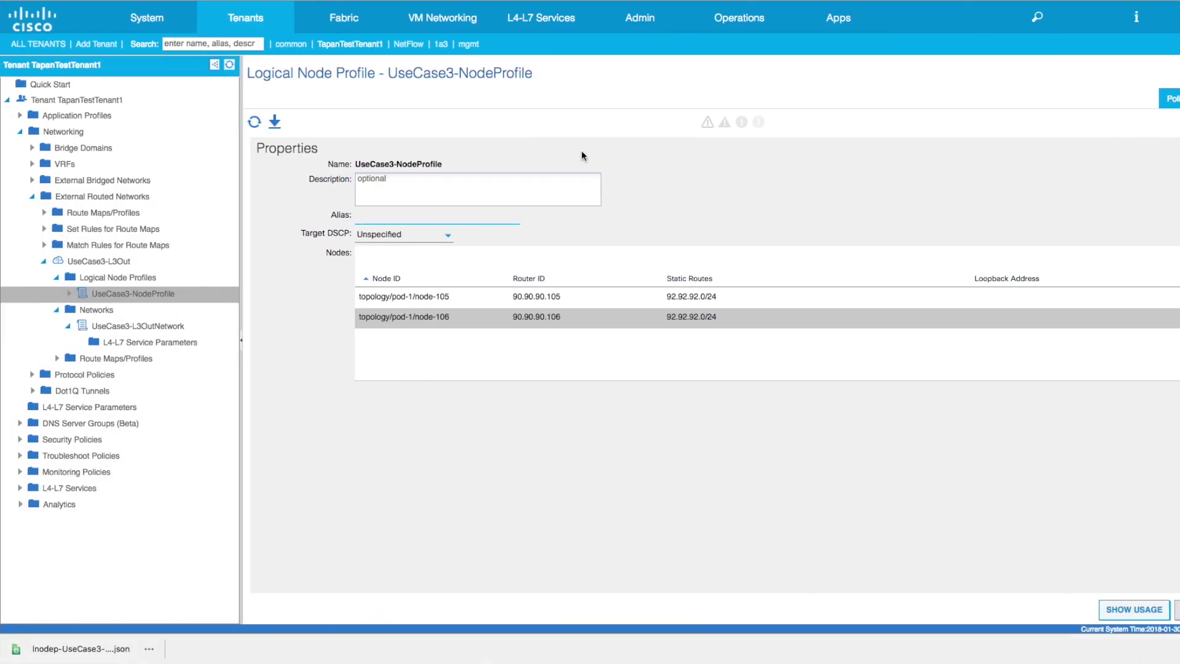
- Open UseCase3-InterfaceProfile and view the Pod-1/Node-105/eth1/48 SVI settings (VLAN 200, 91.91.91.2/29)
left_click(69, 293)
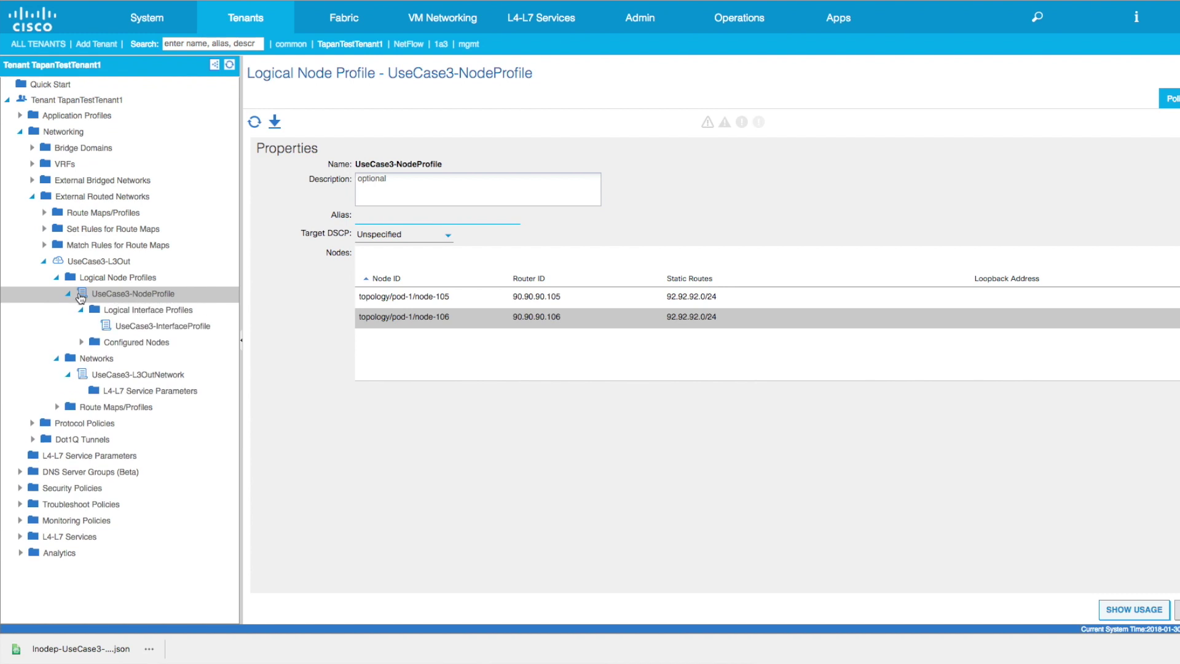
left_click(147, 327)
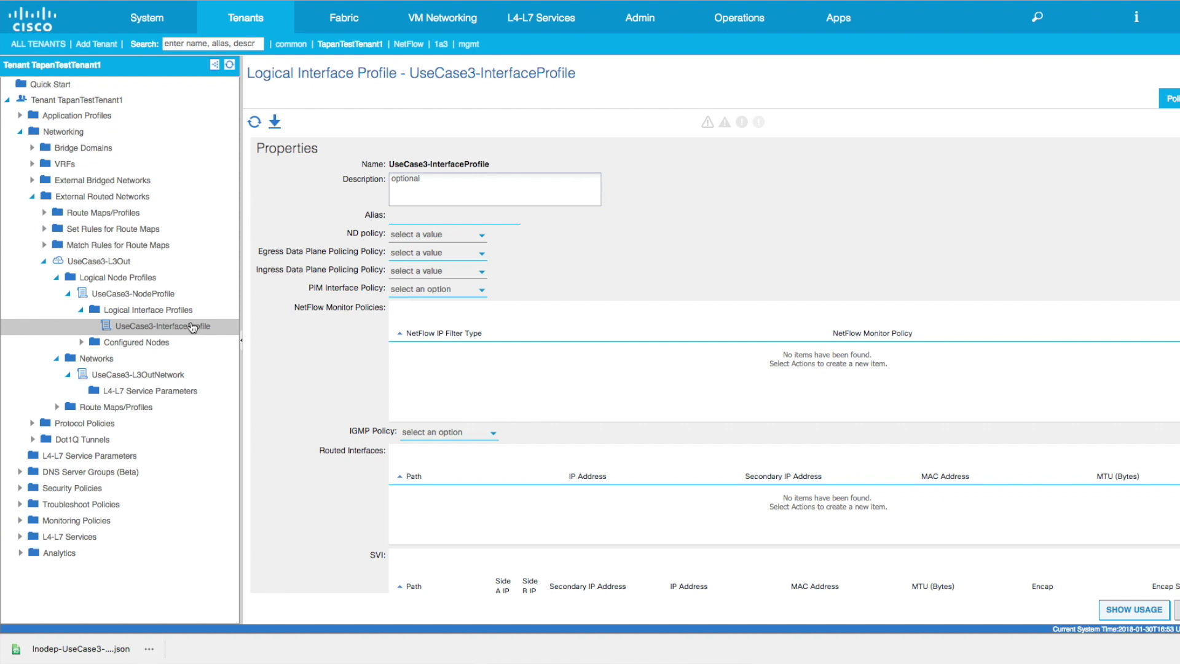
scroll(354, 386, "down", 5)
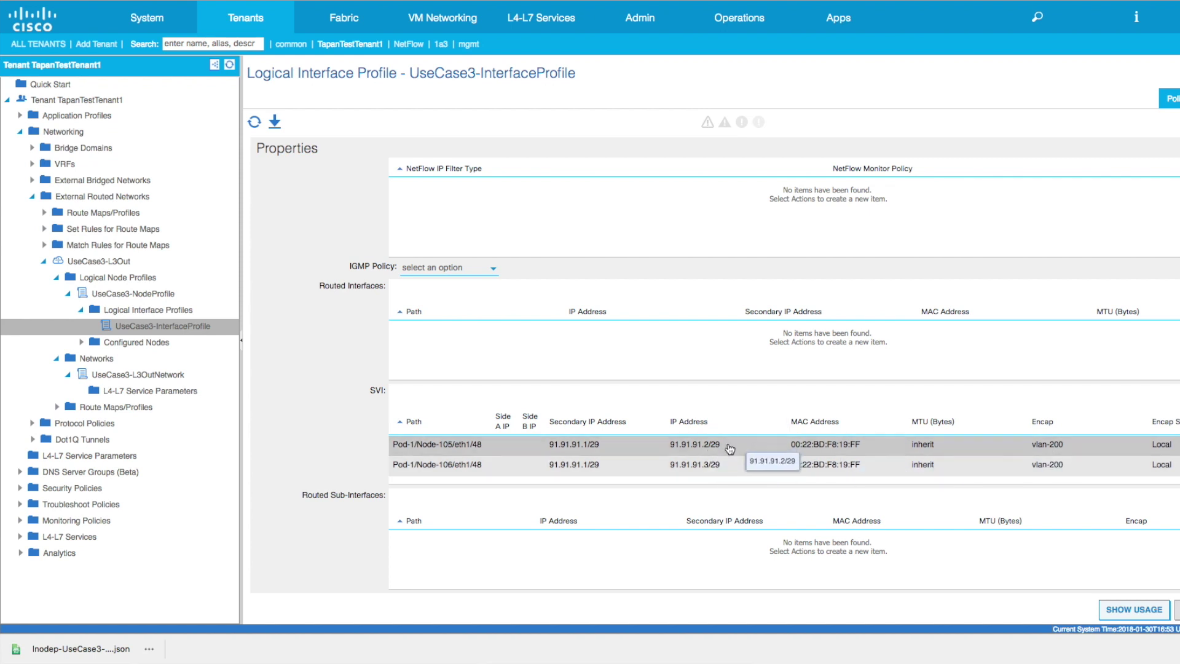
double_click(701, 448)
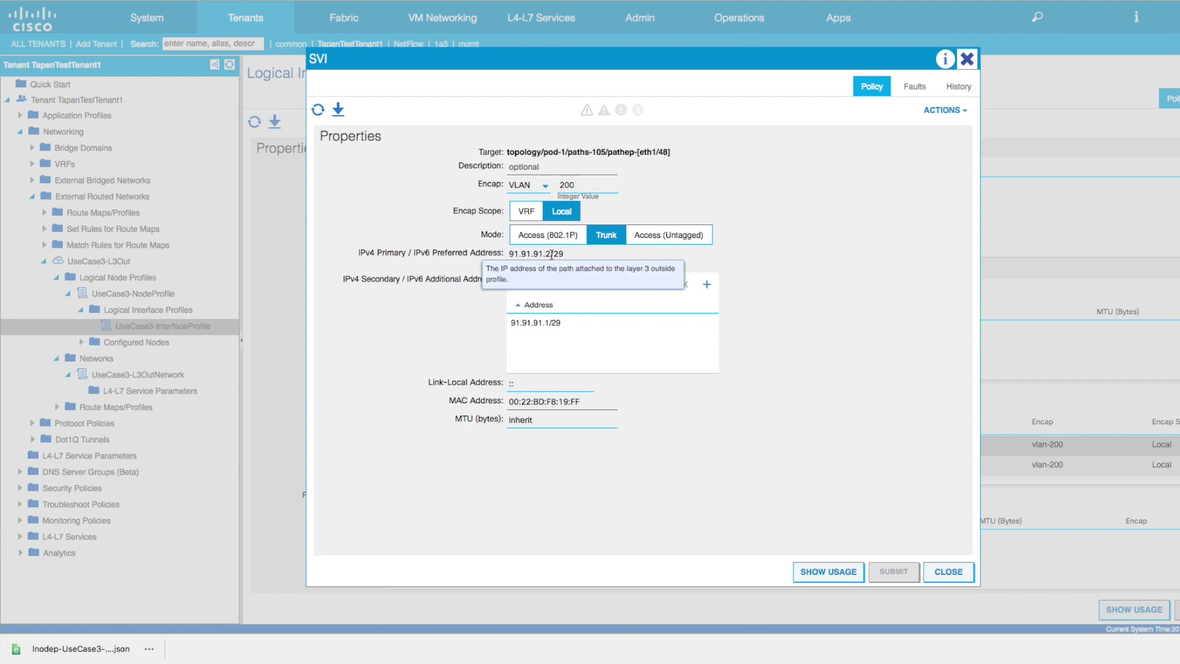
- Review the node-105 and node-106 eth1/48 SVI addresses, including secondary 91.91.91.1/29, then collapse UseCase3-NodeProfile
left_click(541, 328)
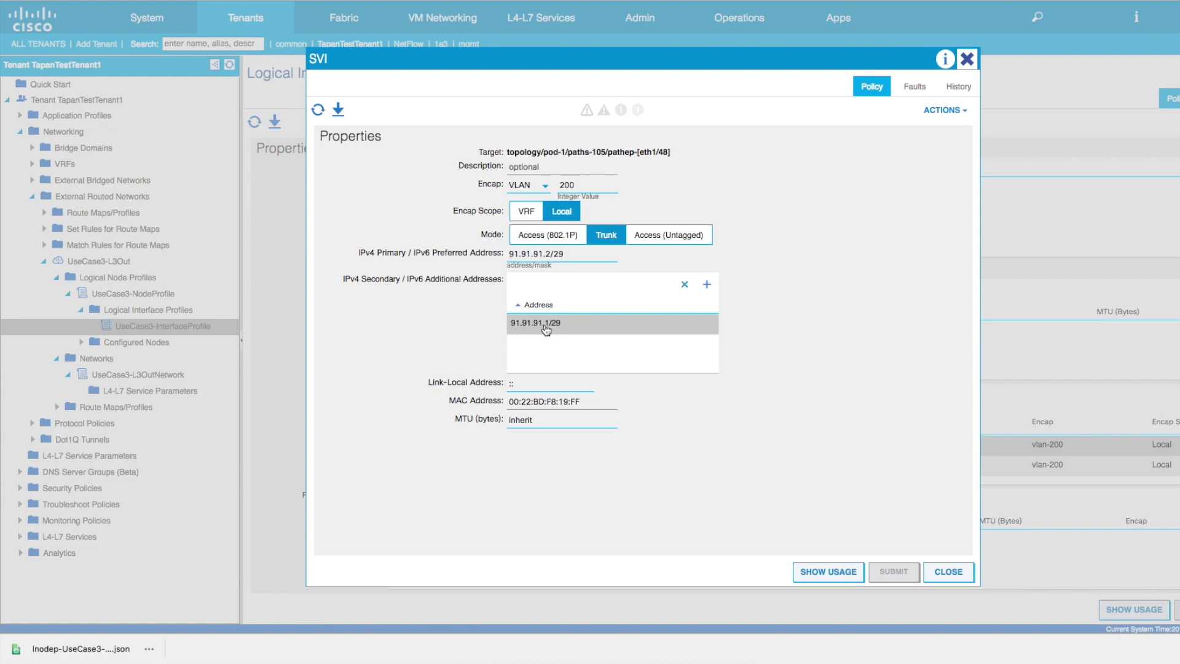
left_click(948, 571)
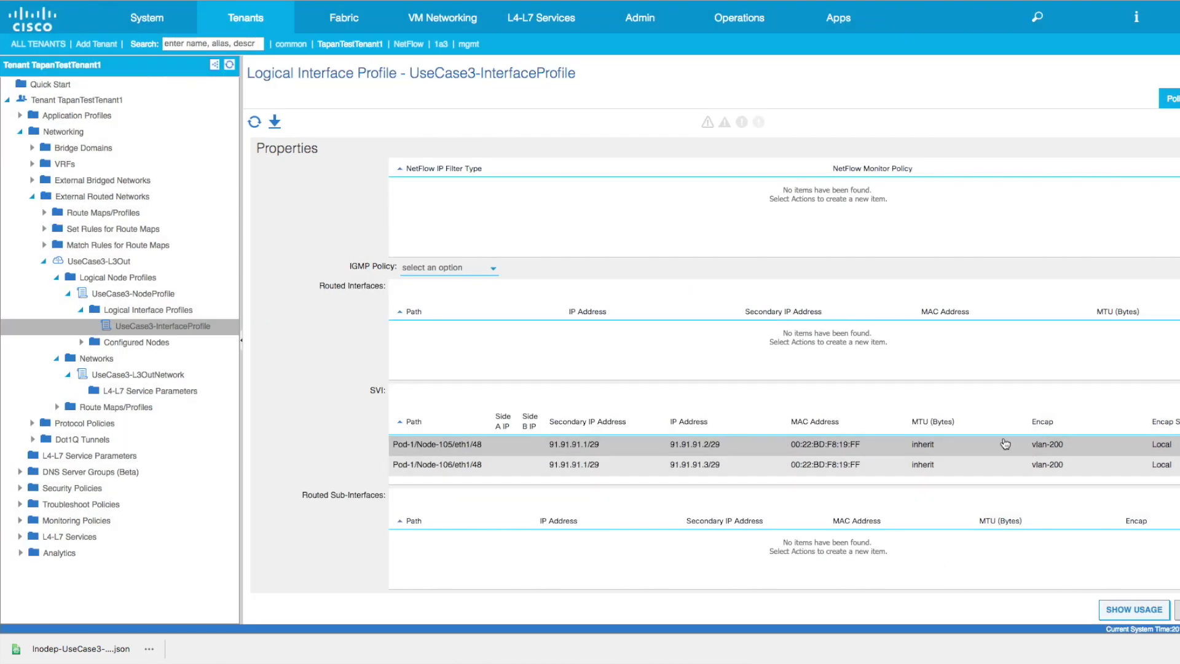
double_click(705, 466)
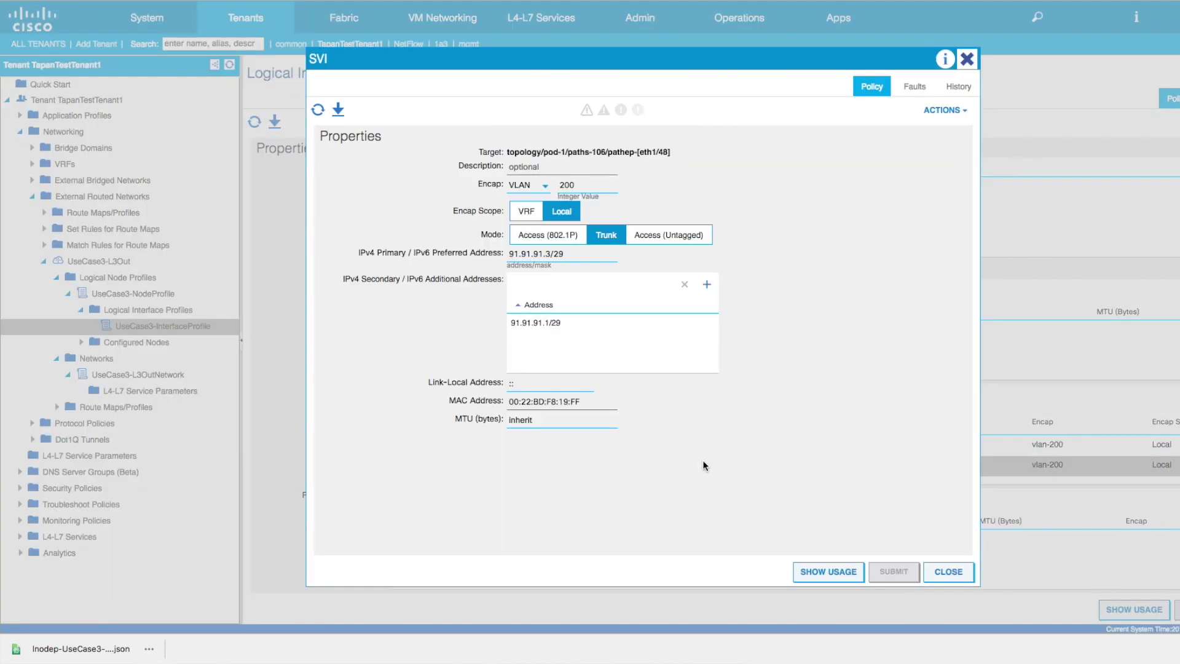
left_click(944, 569)
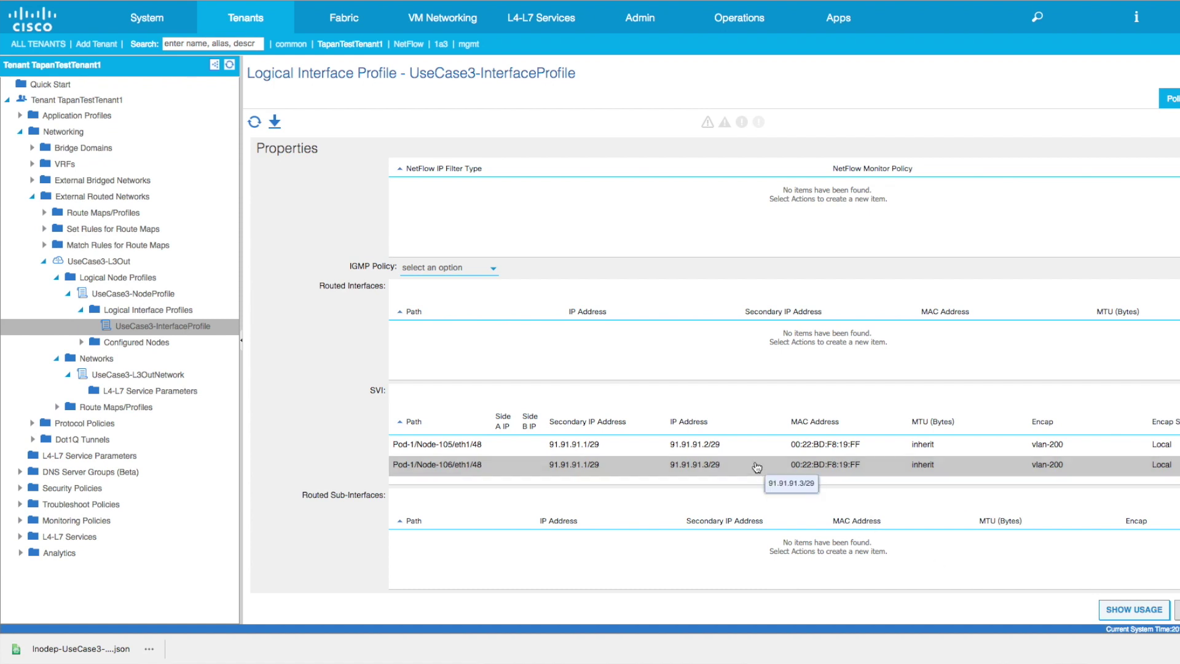
scroll(755, 469, "up", 5)
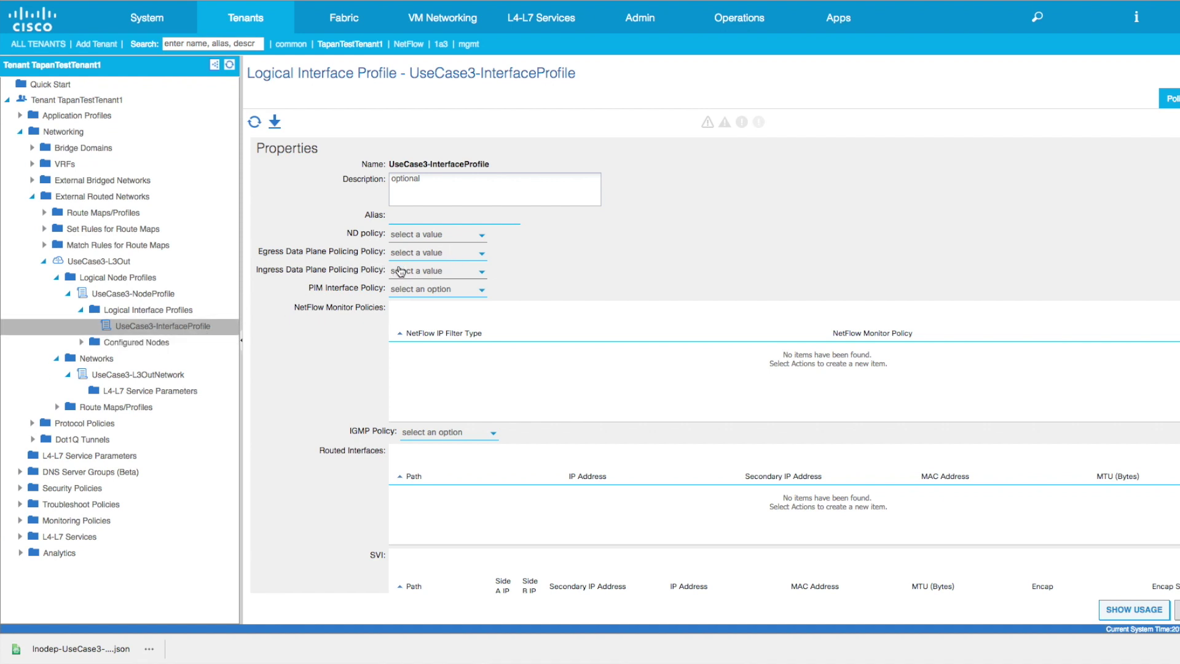
left_click(68, 294)
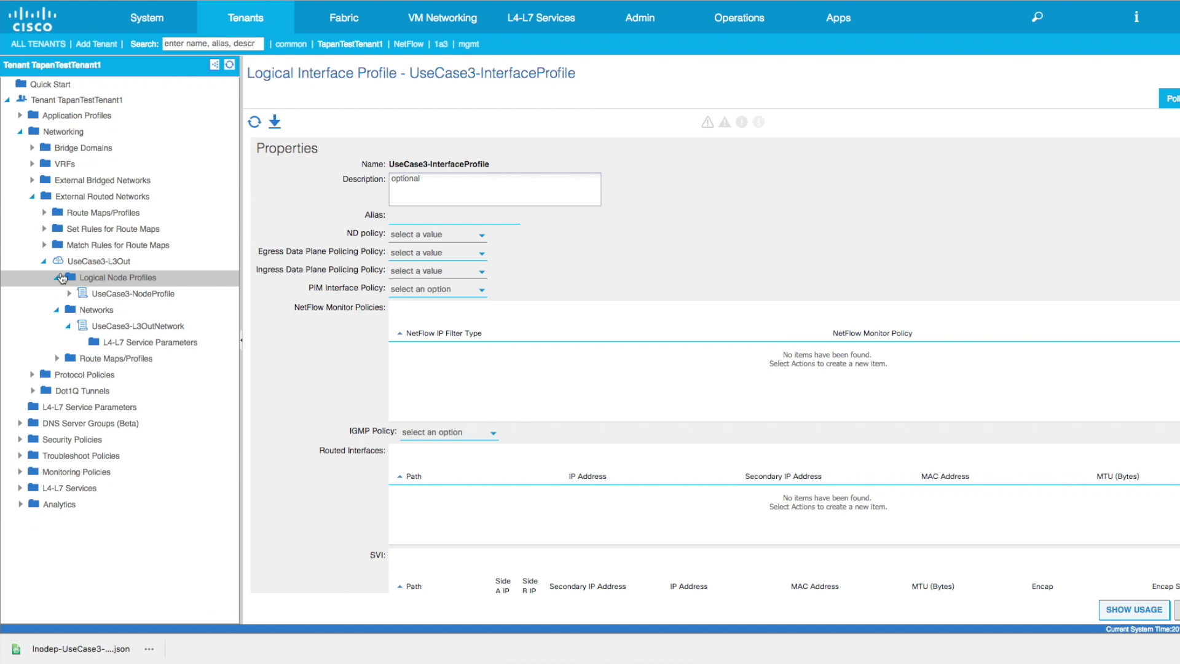
- Open UseCase3-L3OutNetwork and scroll to its subnets 91.91.91.0/29 and 92.92.92.0/24
left_click(57, 278)
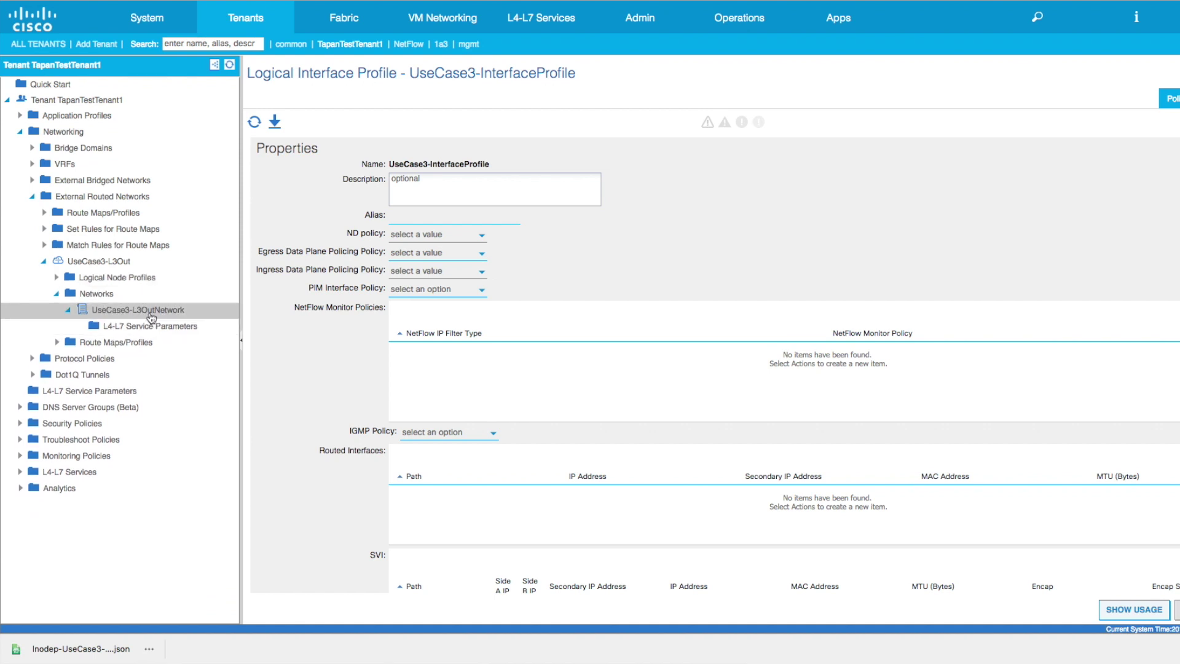
left_click(152, 315)
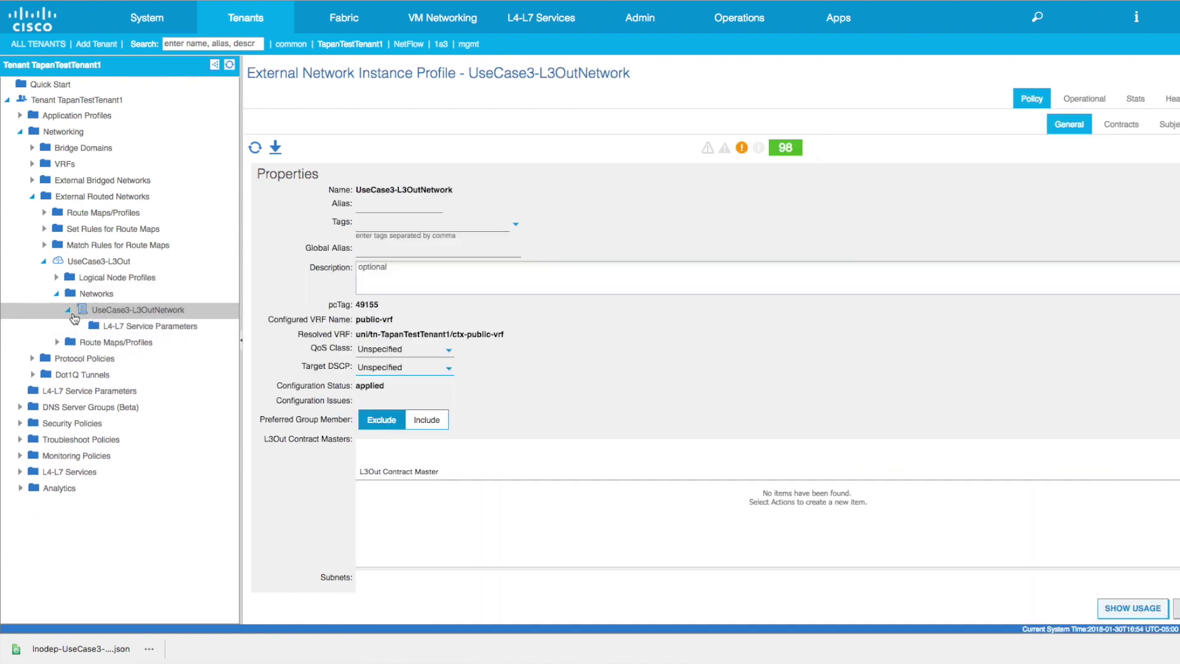
scroll(790, 408, "down", 3)
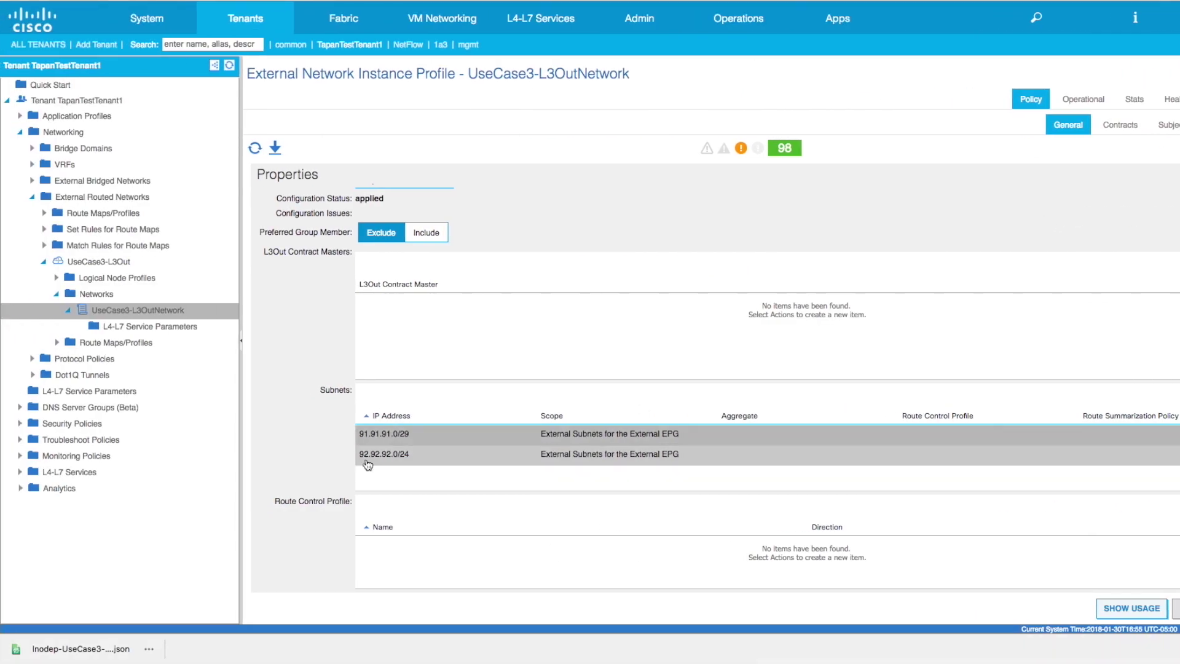
- Inspect the 91.91.91.0/29 subnet details, then view UseCase3-L3OutNetwork's empty contracts list
double_click(573, 441)
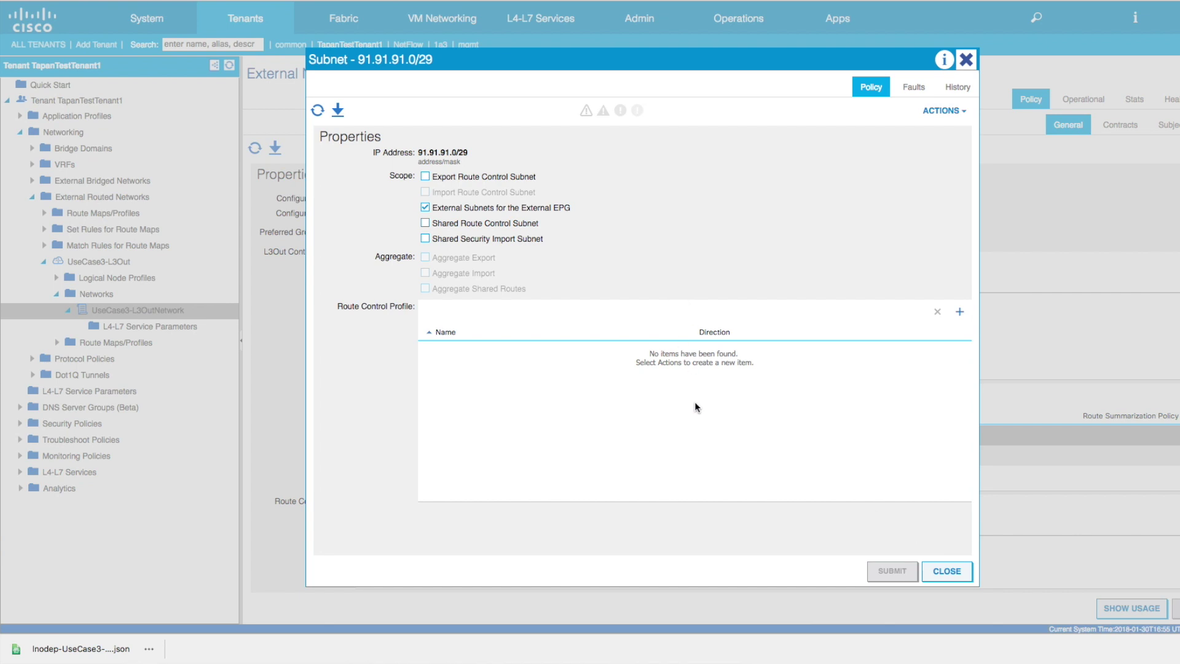
left_click(947, 572)
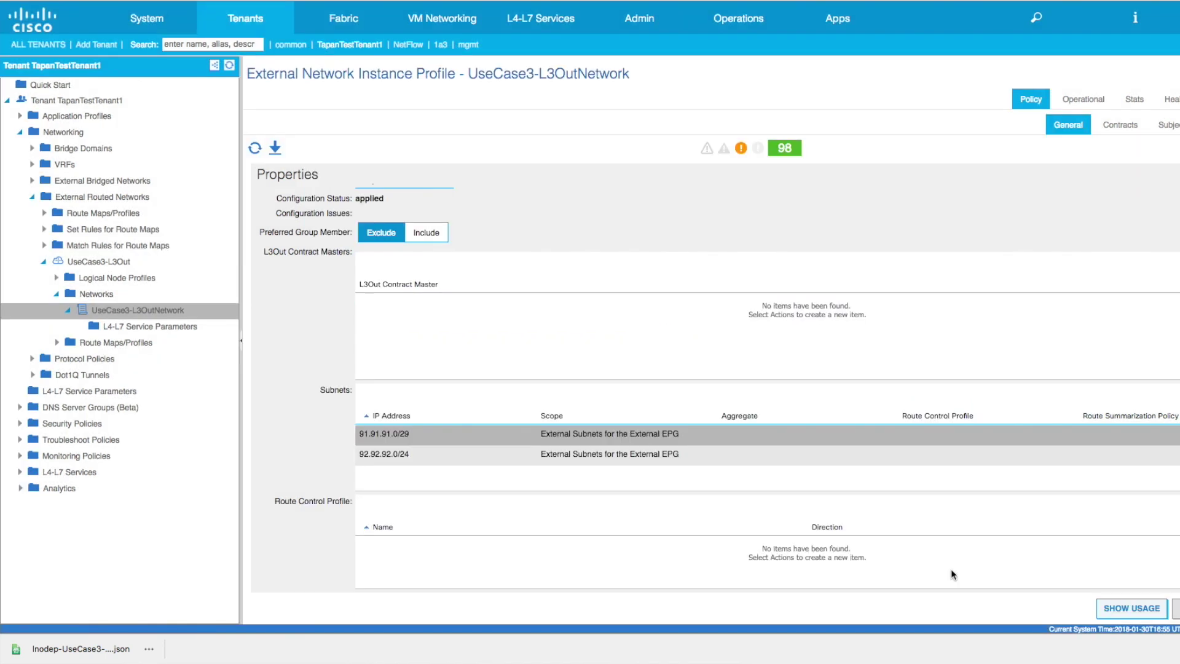
left_click(68, 311)
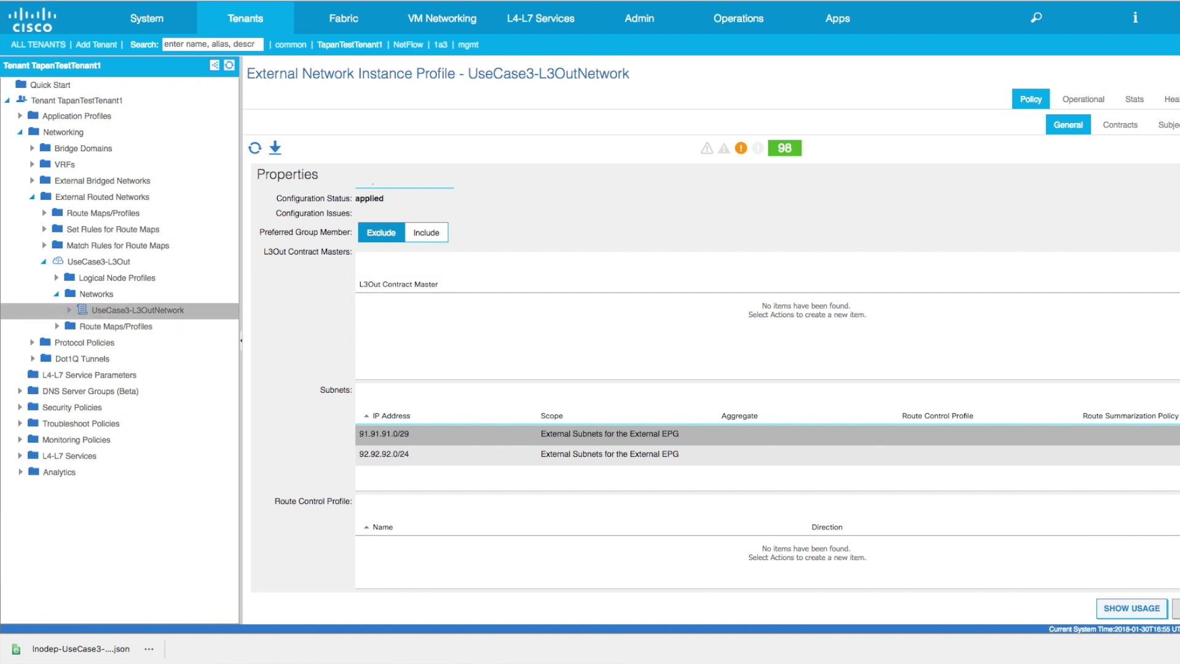
left_click(1117, 125)
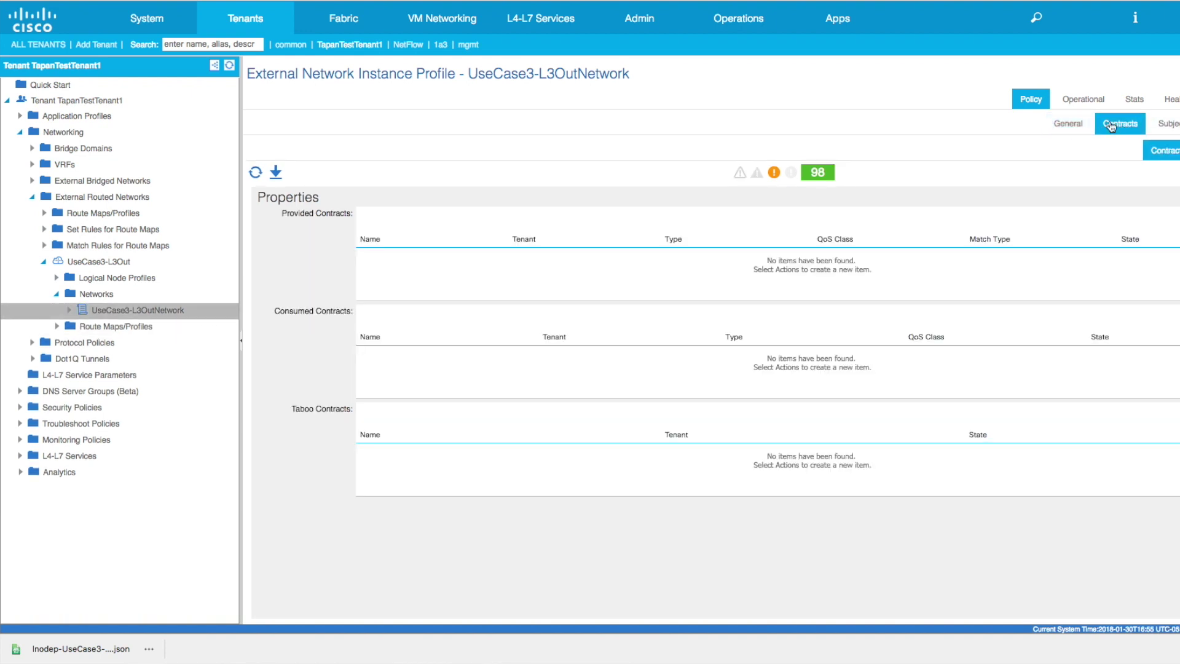